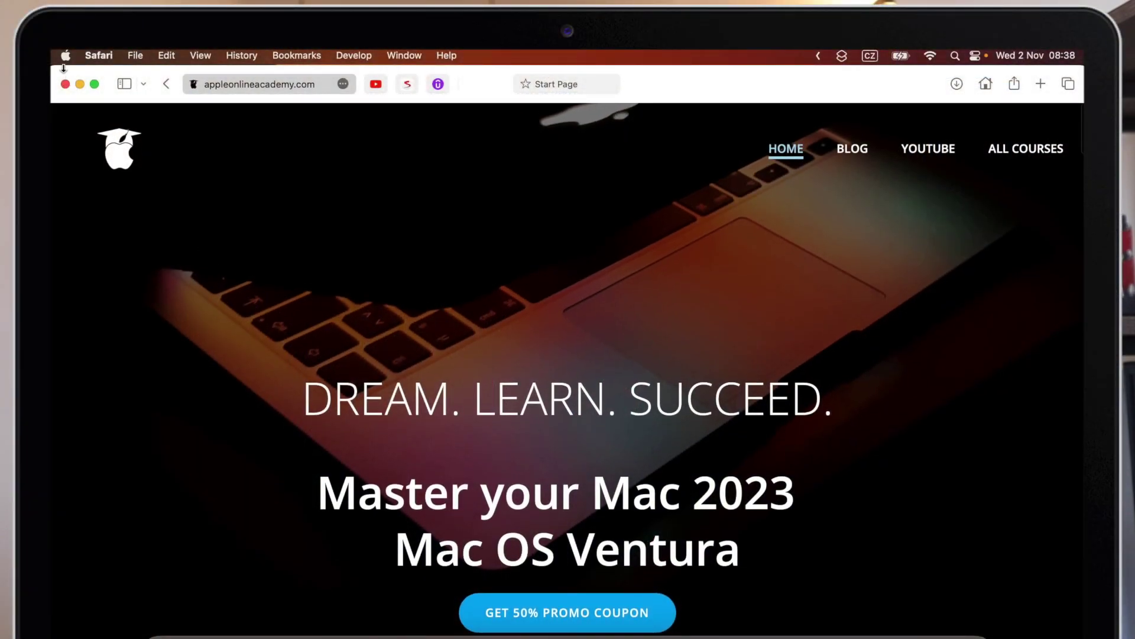
Open Safari's General settings from the Safari menu
{"action": "left_click", "coordinate": [98, 55]}
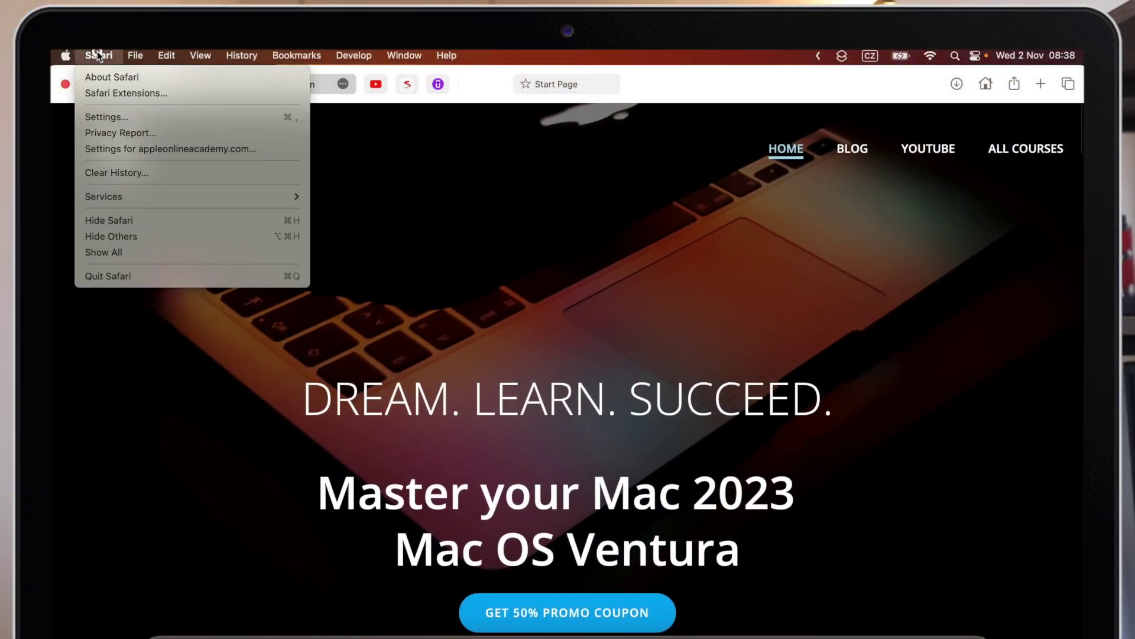
{"action": "left_click", "coordinate": [151, 117]}
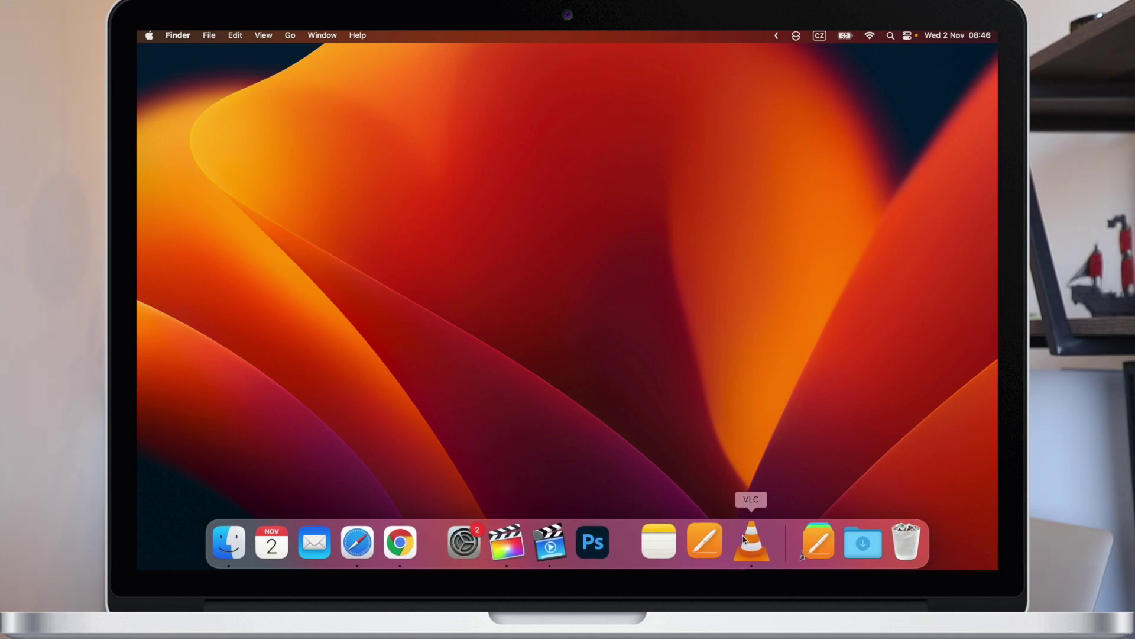
From the Dock's menu, open Dock Settings and turn on Show recent applications in Dock
{"action": "right_click", "coordinate": [780, 536]}
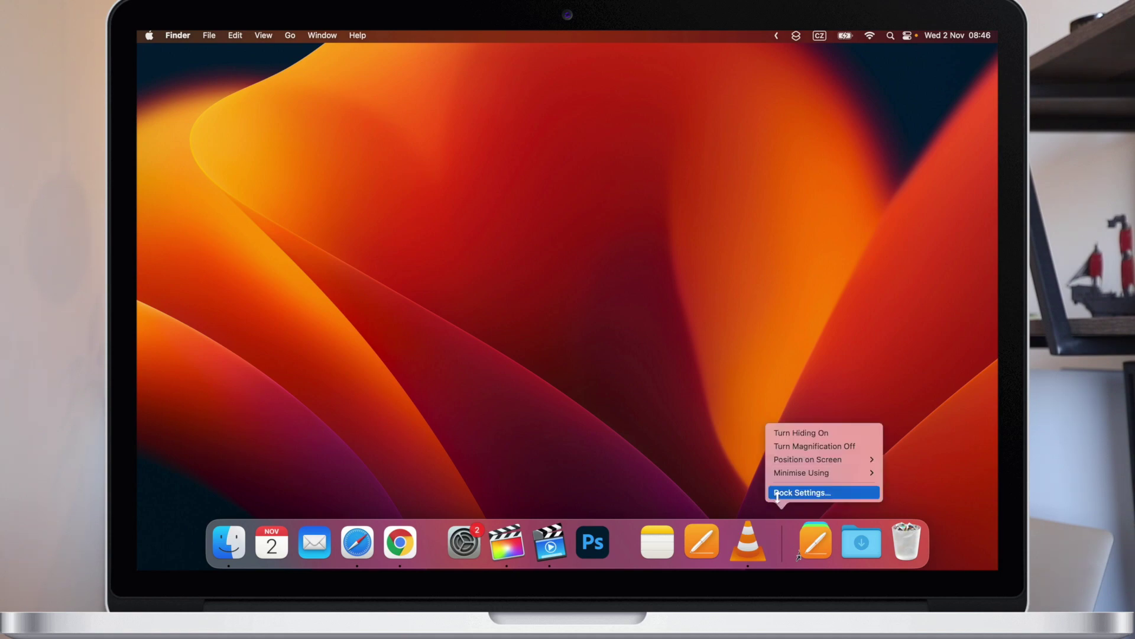
{"action": "left_click", "coordinate": [796, 493]}
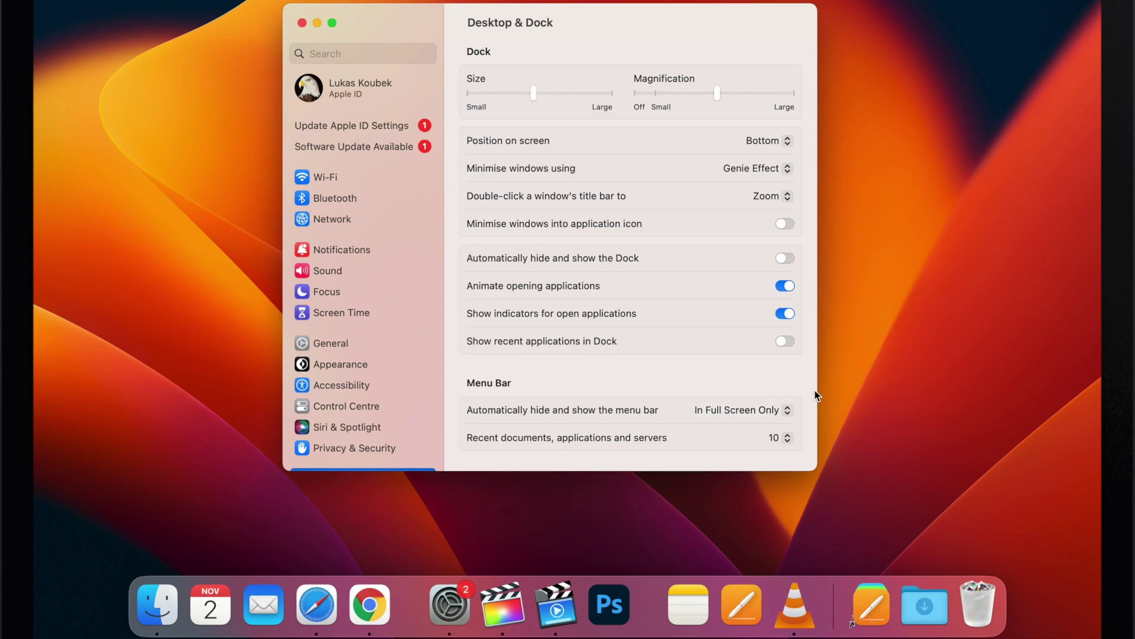
{"action": "left_click", "coordinate": [787, 341]}
Launch Calculator and then TextEdit from Launchpad so they appear as recent Dock apps
{"action": "key", "text": "F4"}
{"action": "left_click", "coordinate": [445, 367]}
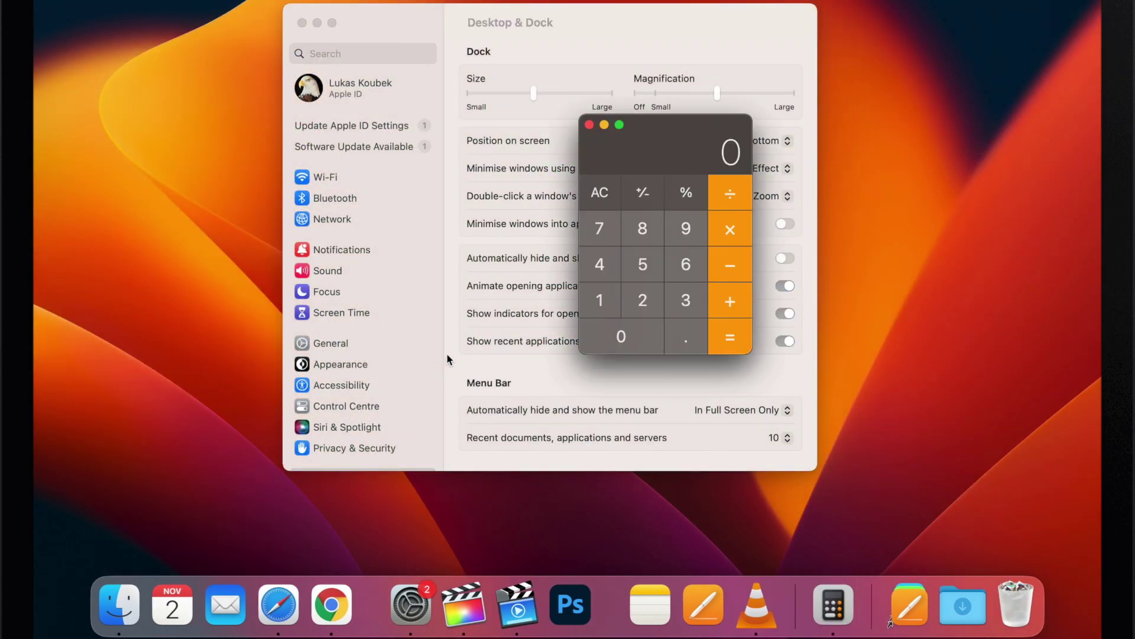
{"action": "left_click", "coordinate": [589, 125]}
{"action": "key", "text": "F4"}
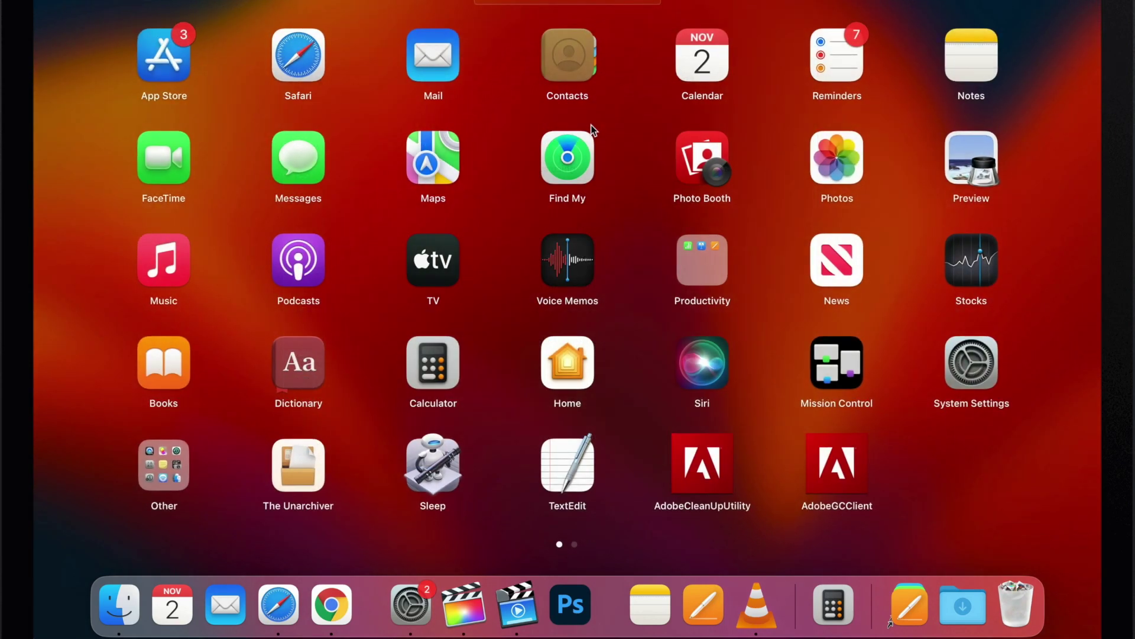
{"action": "left_click", "coordinate": [569, 480]}
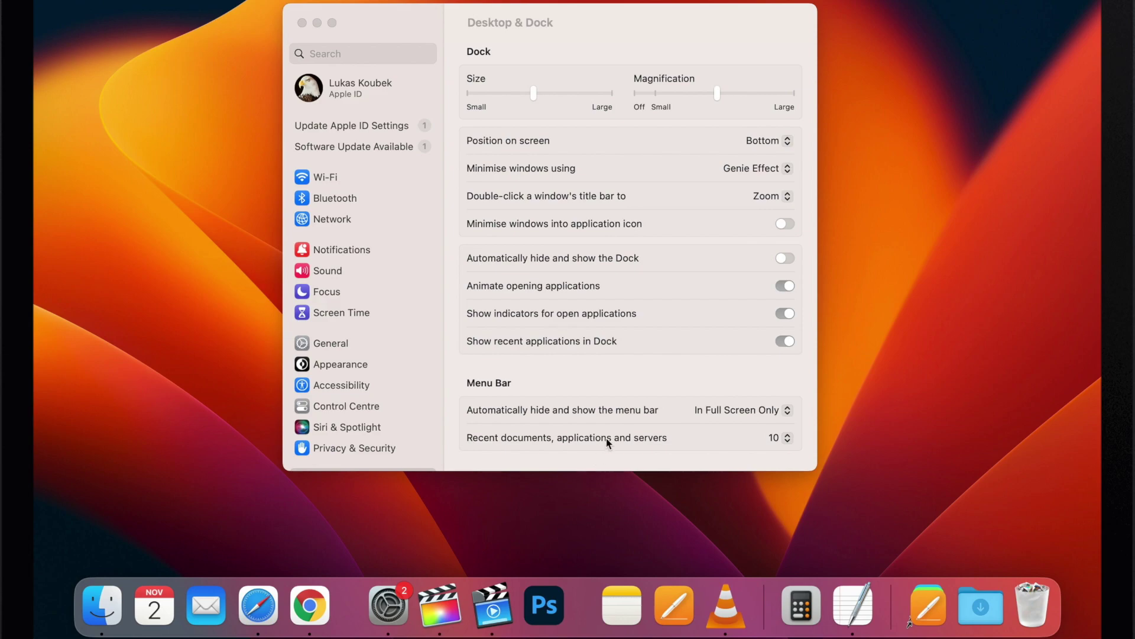
Dismiss TextEdit's open dialog, keep Calculator in the Dock after VLC, and hide recent apps
{"action": "left_click", "coordinate": [758, 363]}
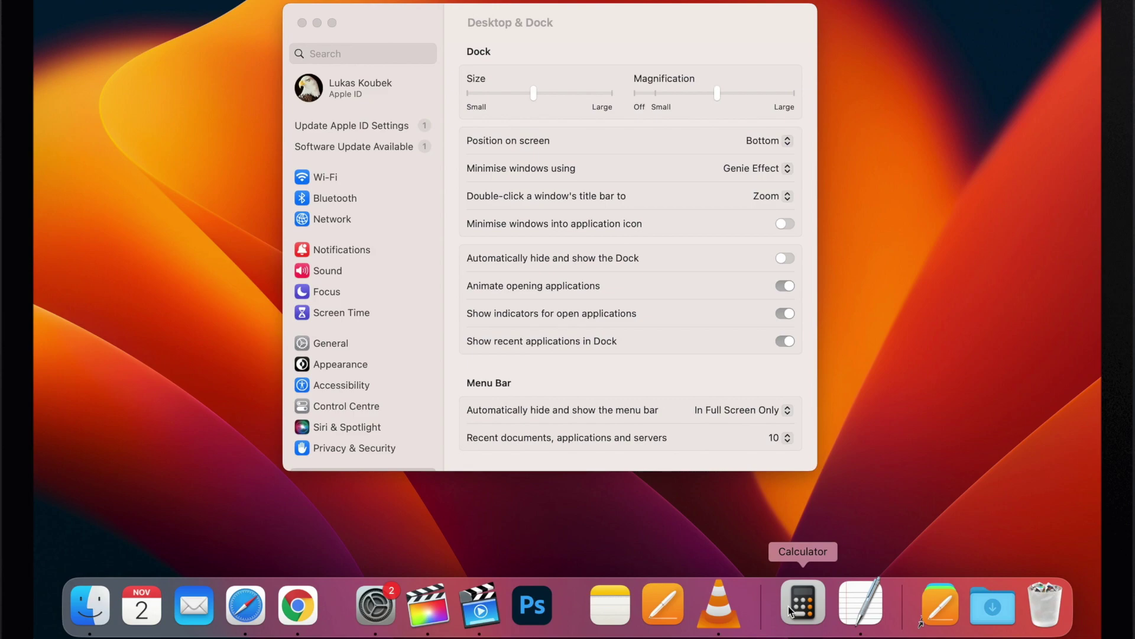
{"action": "mouse_move", "coordinate": [791, 609]}
{"action": "left_mouse_down"}
{"action": "mouse_move", "coordinate": [753, 599]}
{"action": "mouse_move", "coordinate": [769, 615]}
{"action": "left_mouse_up"}
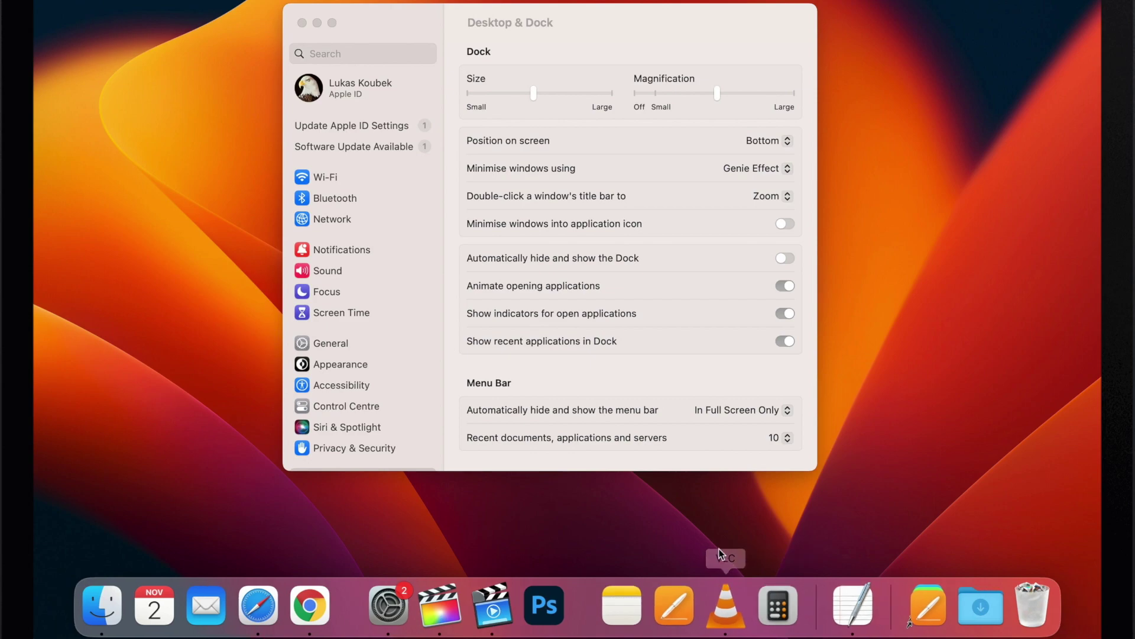
{"action": "left_click", "coordinate": [782, 342]}
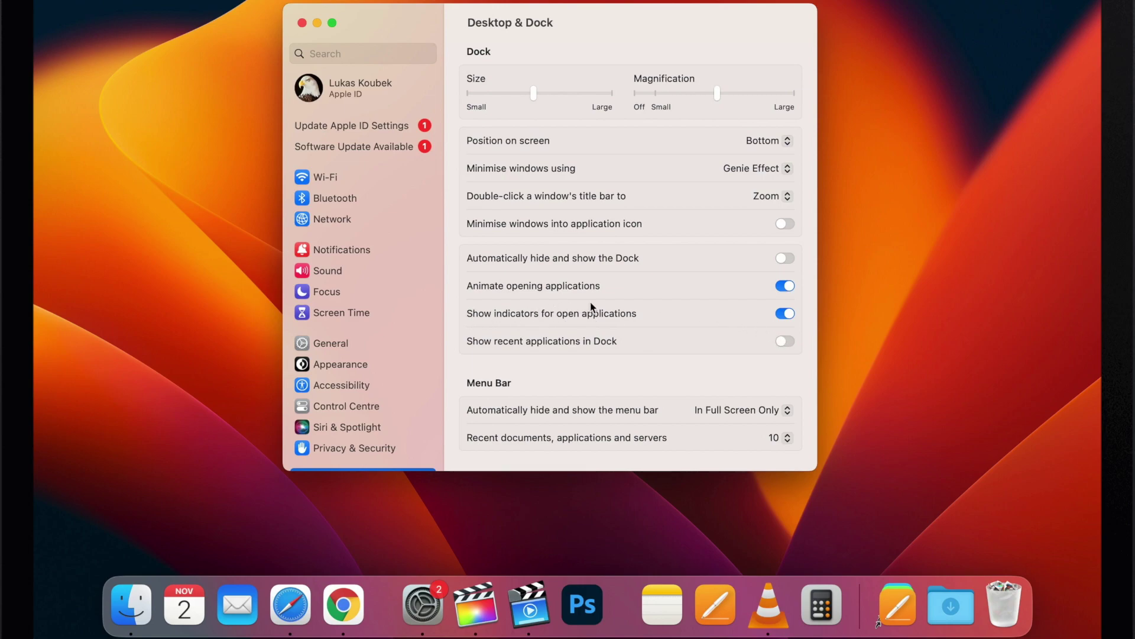
Turn the running-app indicator dots off and back on, check Calculator, then close System Settings
{"action": "left_click", "coordinate": [781, 317]}
{"action": "left_click", "coordinate": [786, 315]}
{"action": "left_click", "coordinate": [821, 602]}
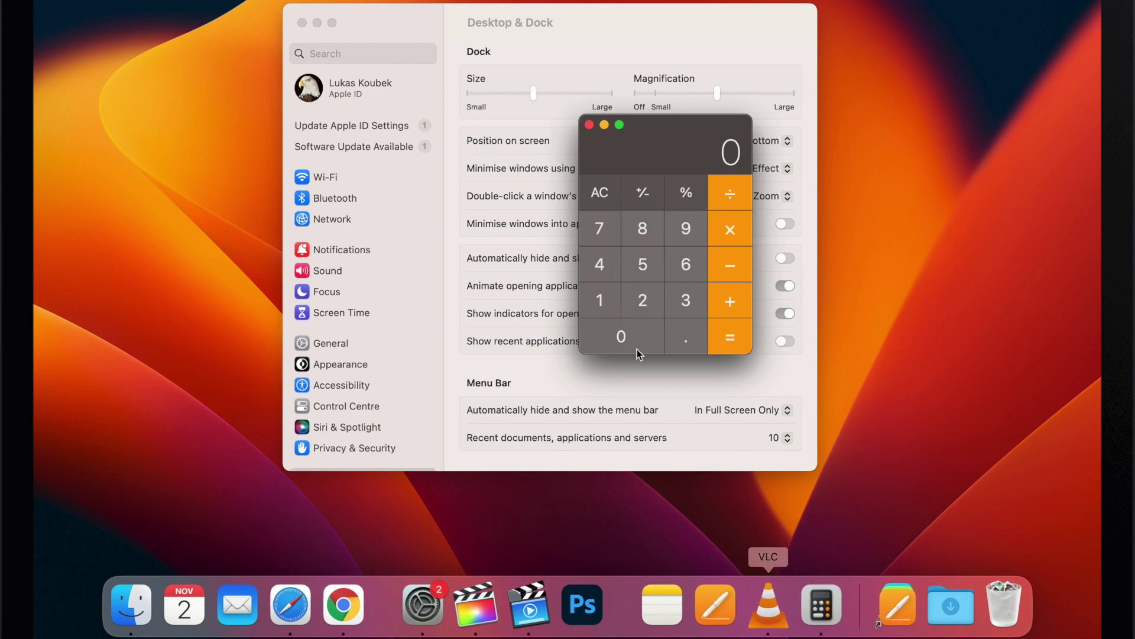
{"action": "left_click", "coordinate": [589, 125]}
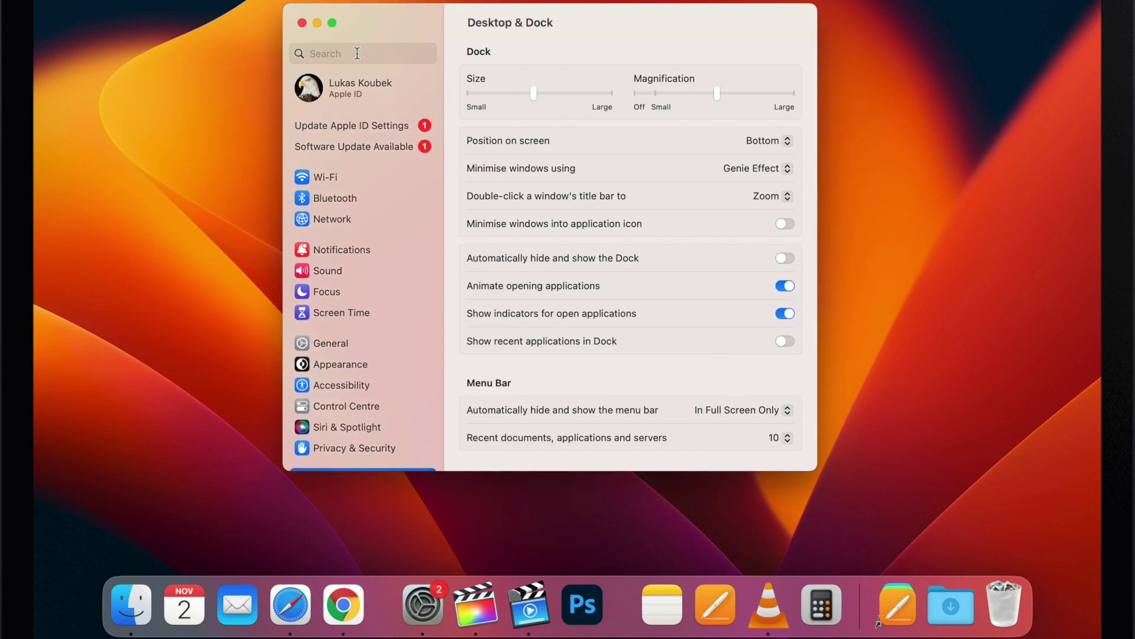
{"action": "left_click", "coordinate": [302, 24]}
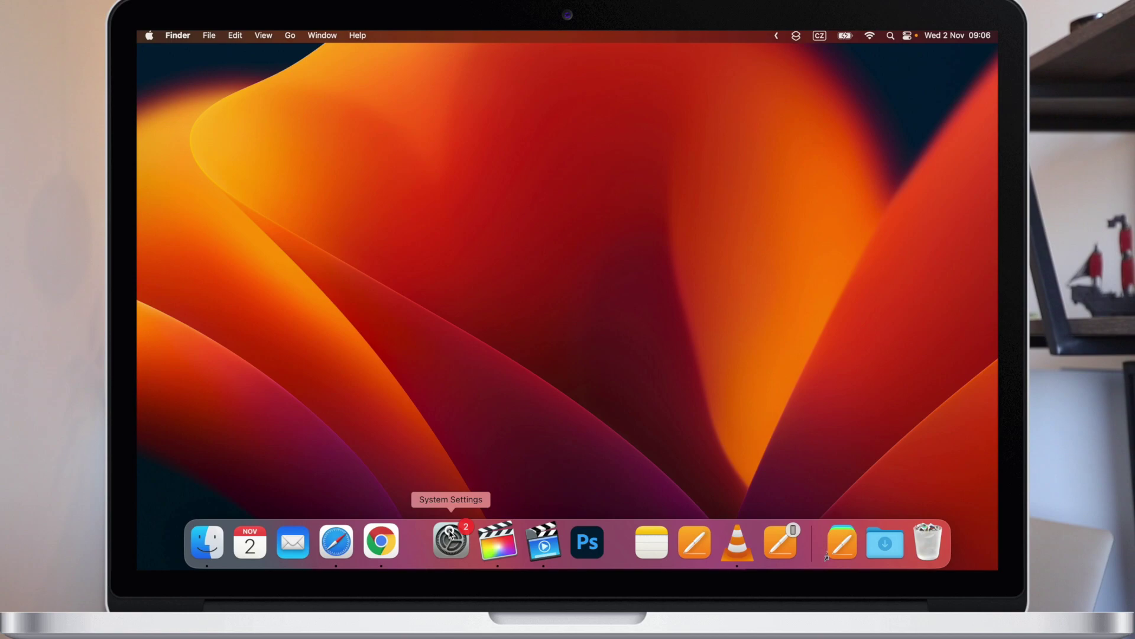
{"action": "left_click", "coordinate": [450, 535]}
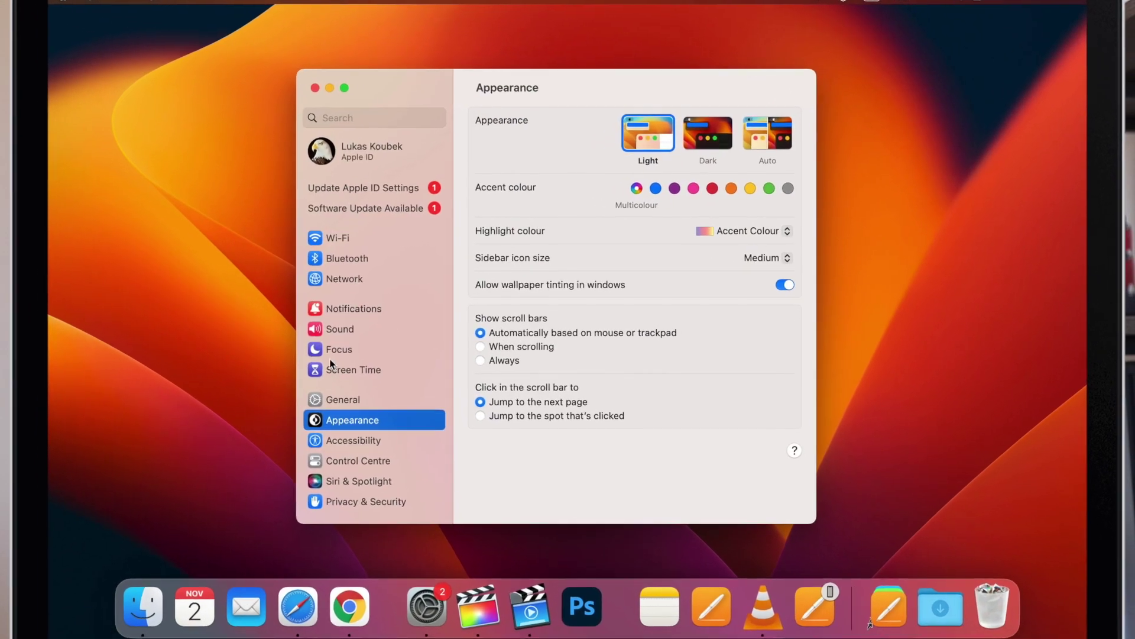
{"action": "left_click", "coordinate": [397, 293]}
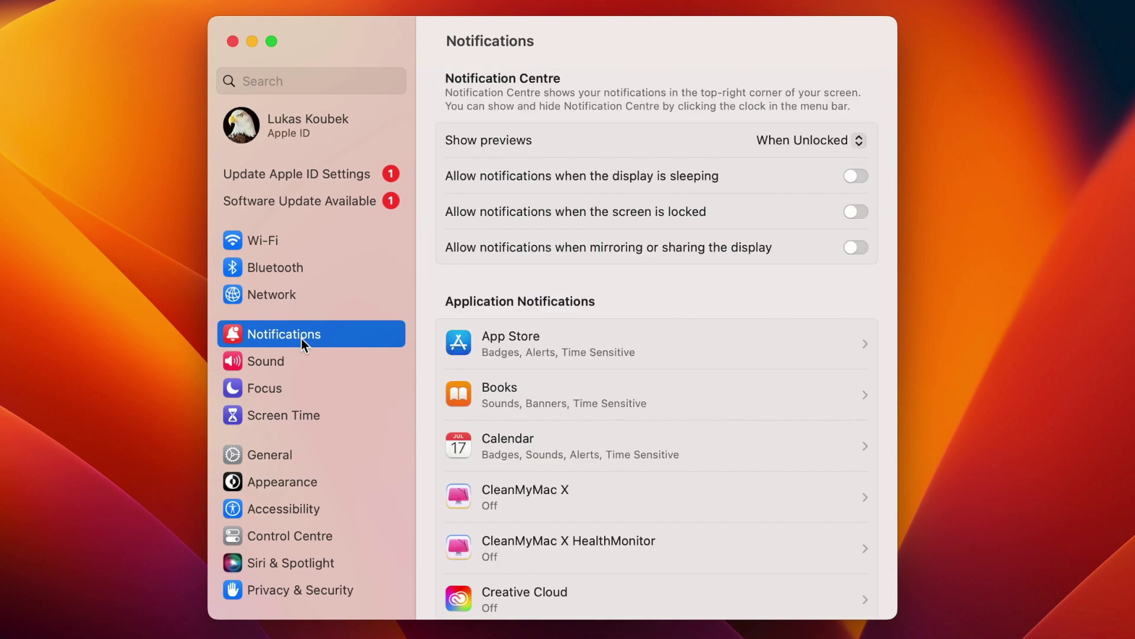
{"action": "scroll", "coordinate": [665, 401], "scroll_direction": "down", "scroll_amount": 10}
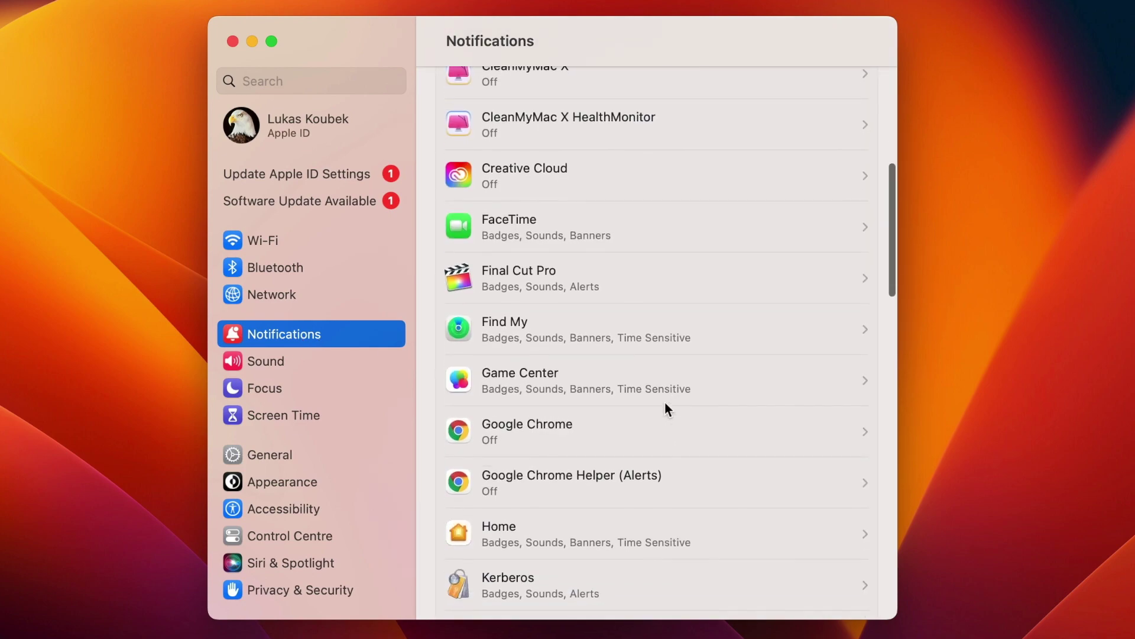
{"action": "scroll", "coordinate": [665, 402], "scroll_direction": "up", "scroll_amount": 10}
{"action": "scroll", "coordinate": [665, 403], "scroll_direction": "down", "scroll_amount": 5}
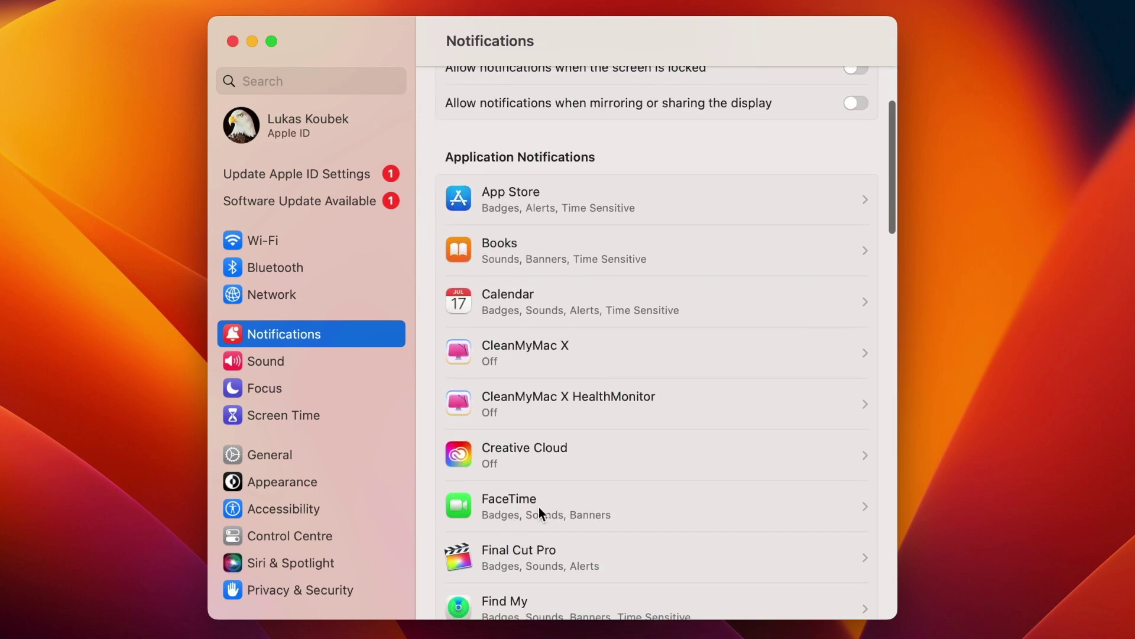
{"action": "scroll", "coordinate": [556, 509], "scroll_direction": "down", "scroll_amount": 6}
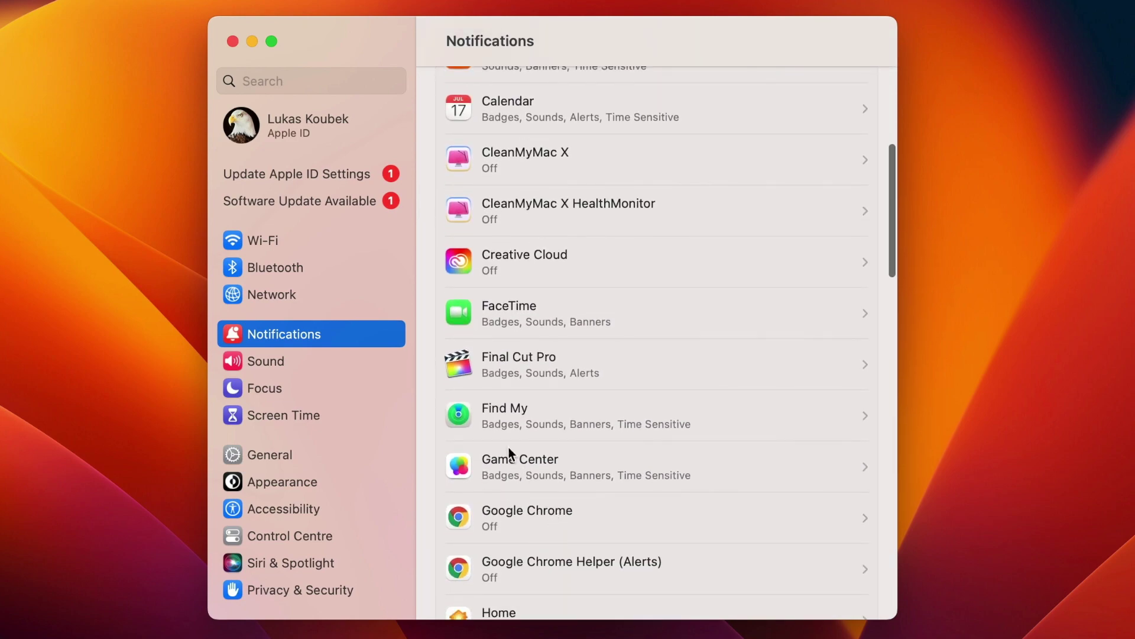
{"action": "scroll", "coordinate": [512, 427], "scroll_direction": "up", "scroll_amount": 6}
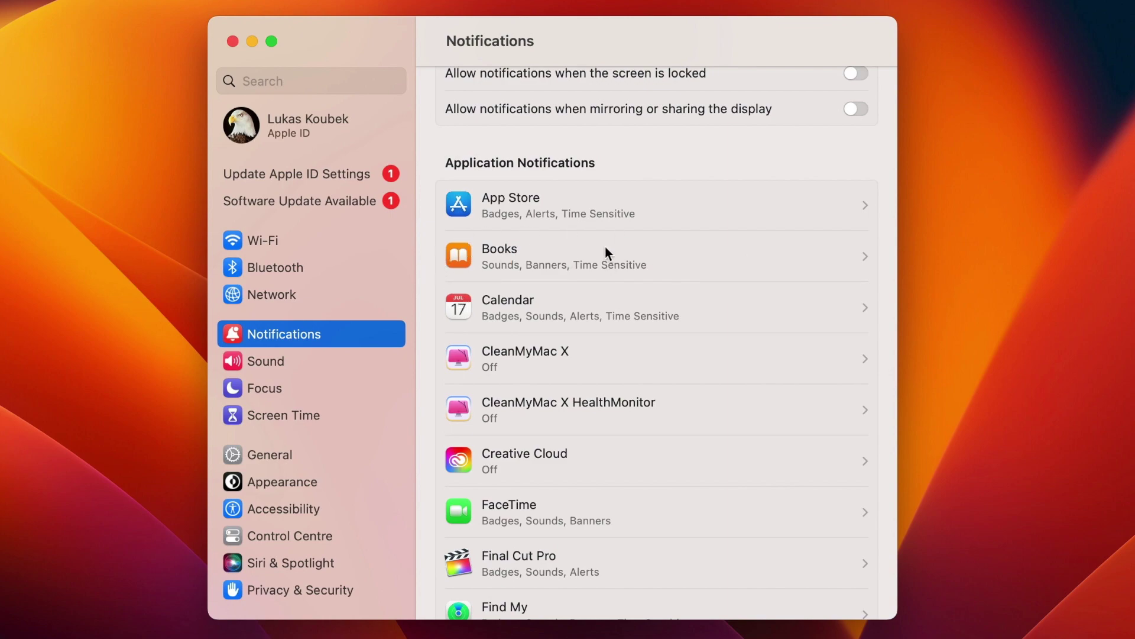
{"action": "left_click", "coordinate": [567, 245]}
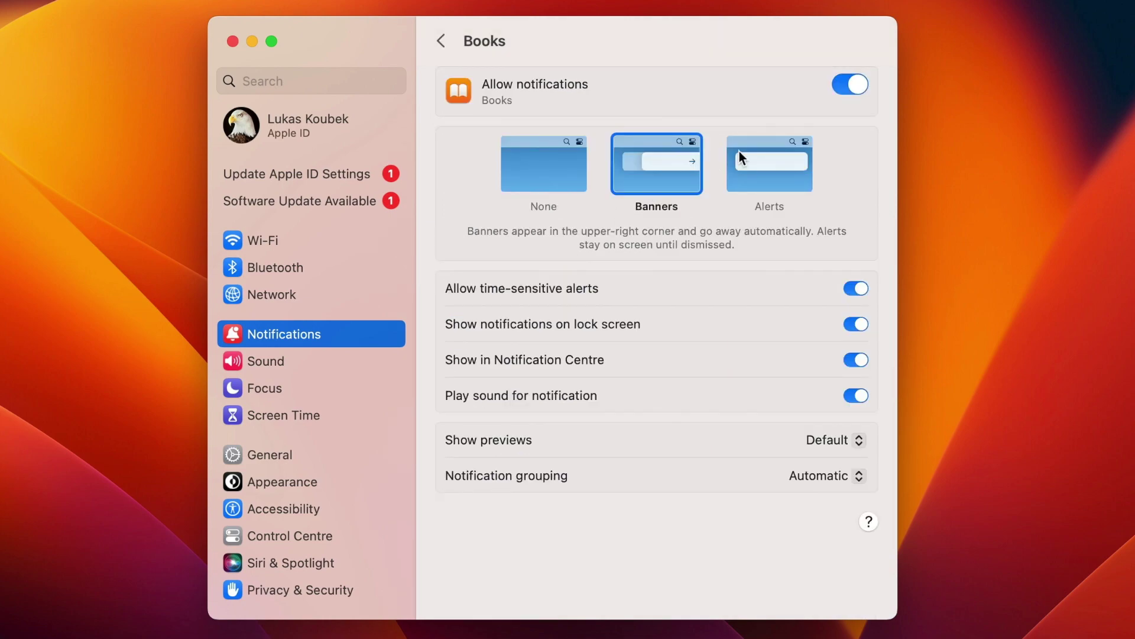
{"action": "left_click", "coordinate": [845, 84]}
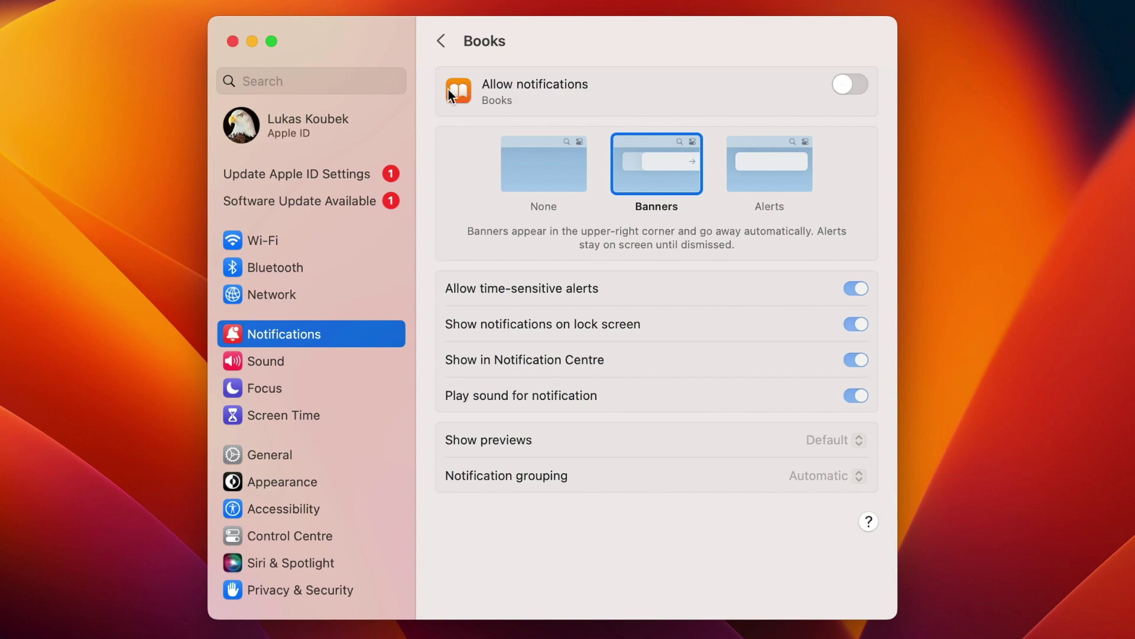
{"action": "left_click", "coordinate": [436, 41]}
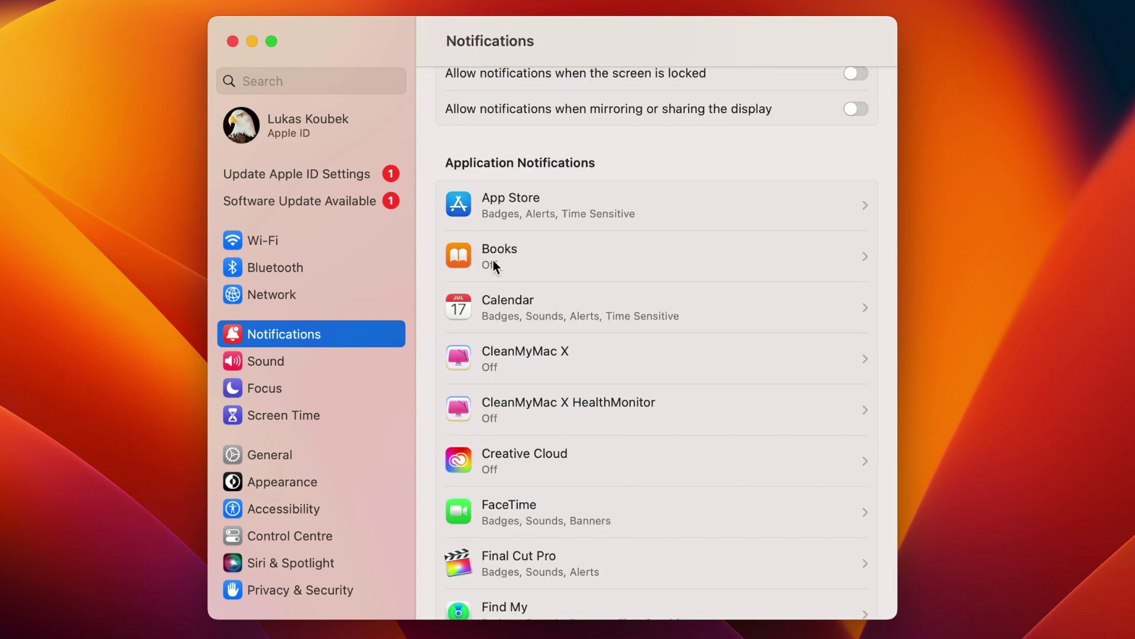
{"action": "scroll", "coordinate": [647, 471], "scroll_direction": "down", "scroll_amount": 10}
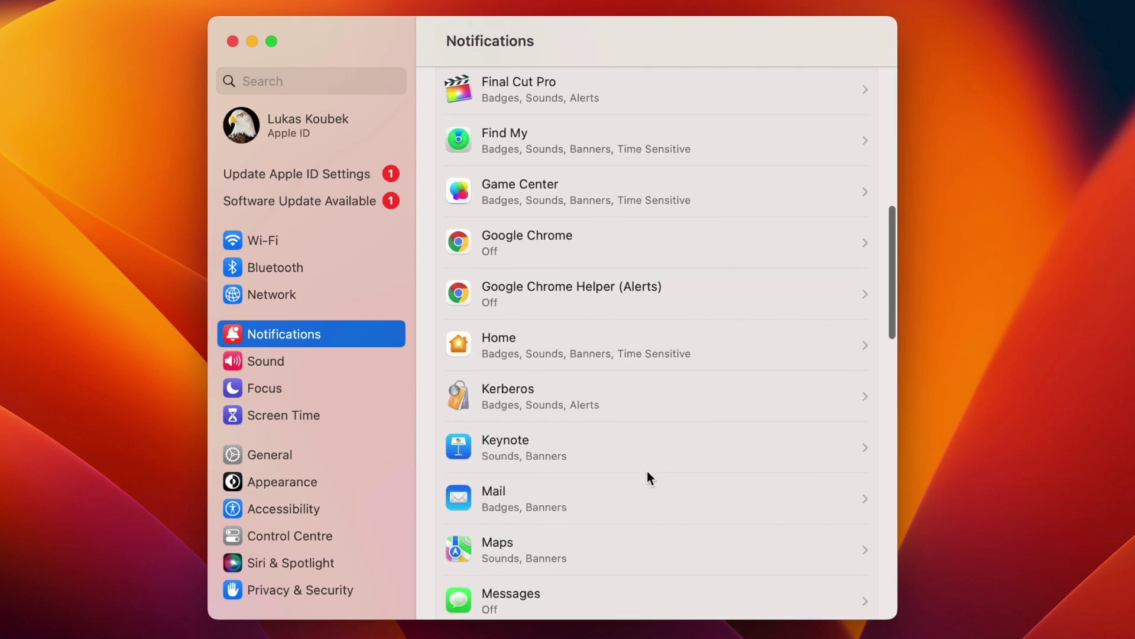
{"action": "scroll", "coordinate": [647, 470], "scroll_direction": "down", "scroll_amount": 6}
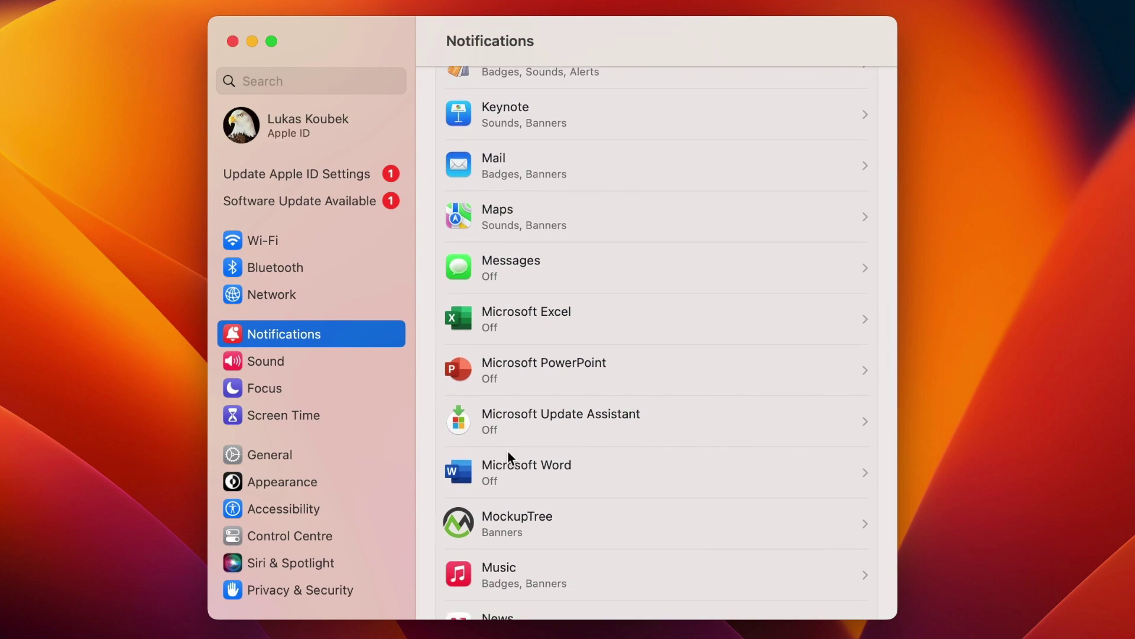
Set Mail's Show previews notification option to Never
{"action": "left_click", "coordinate": [612, 155]}
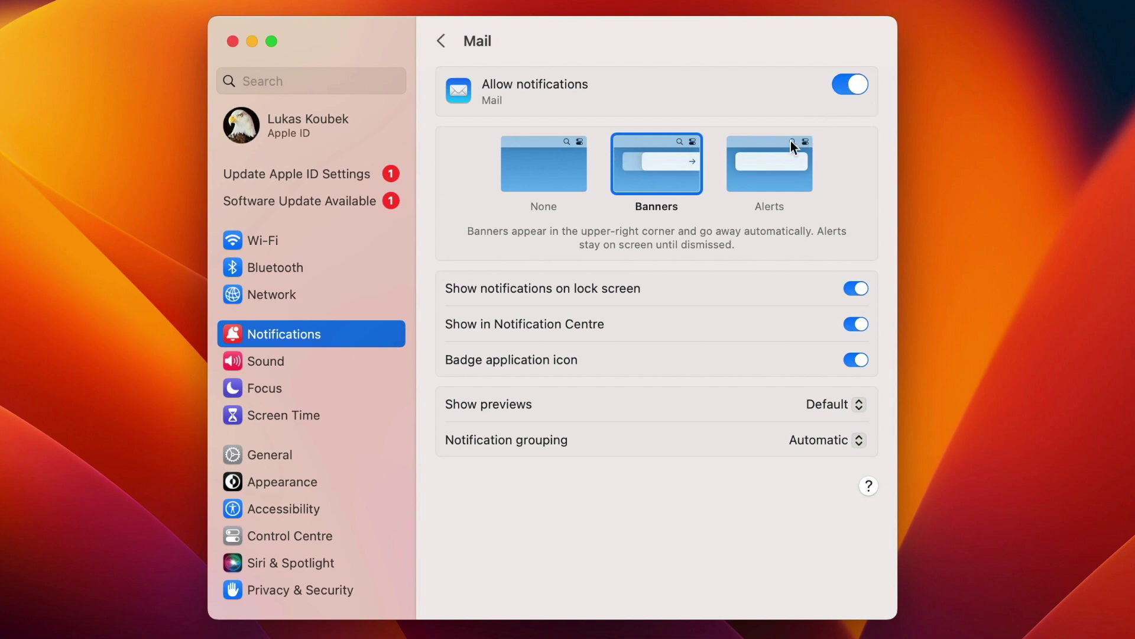
{"action": "left_click", "coordinate": [856, 406]}
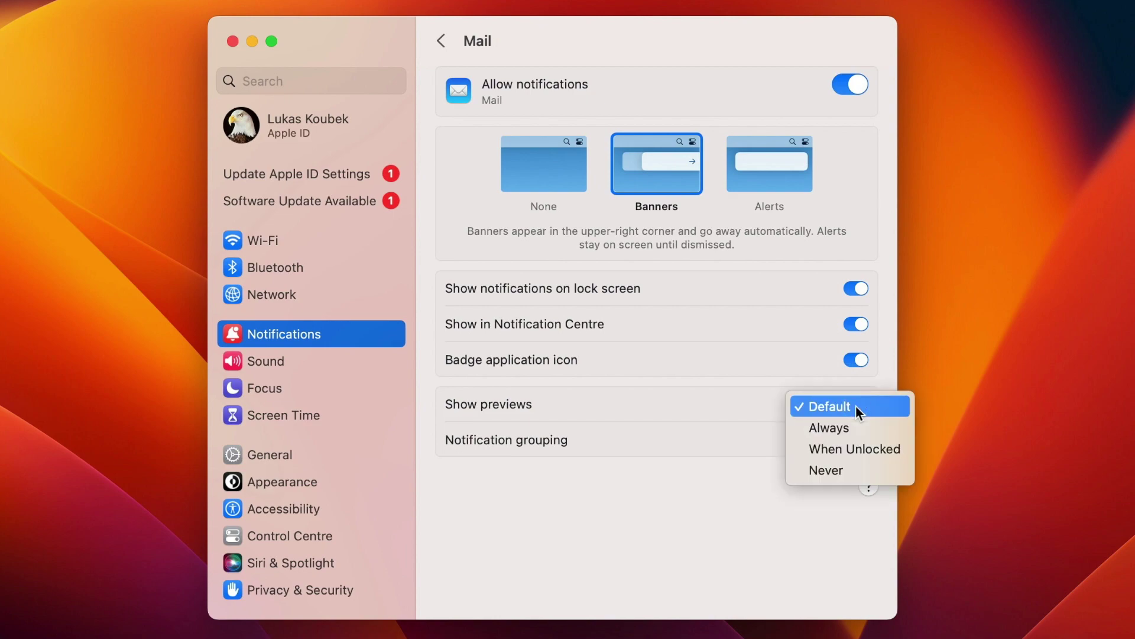
{"action": "left_click", "coordinate": [828, 472]}
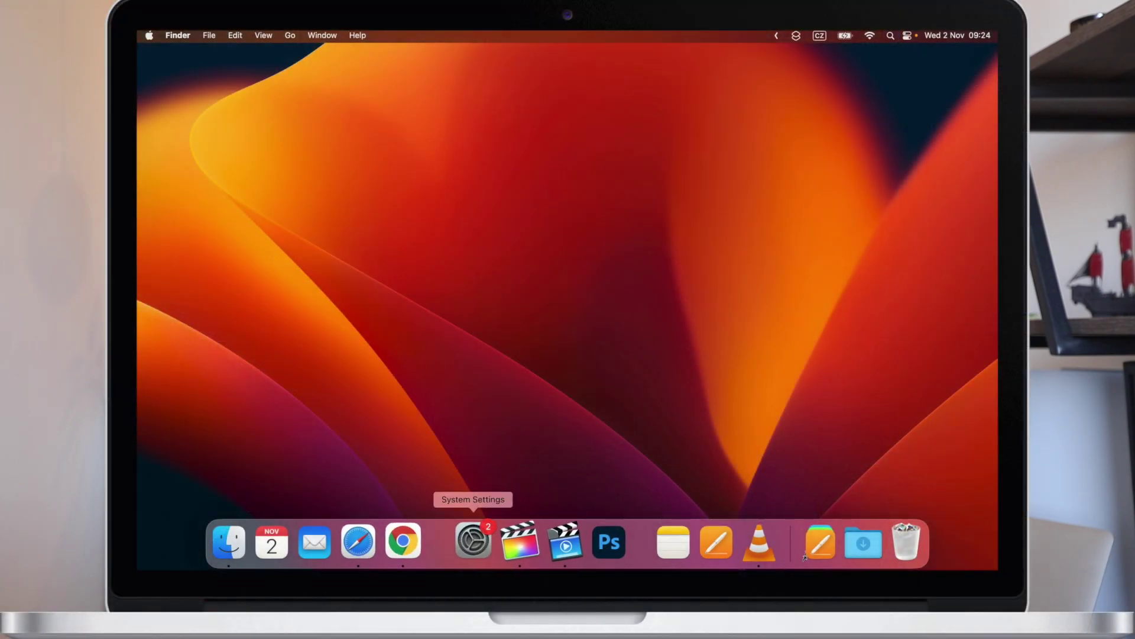
Go to Apple ID > iCloud > iCloud Drive in System Settings and open its Options list
{"action": "left_click", "coordinate": [473, 547]}
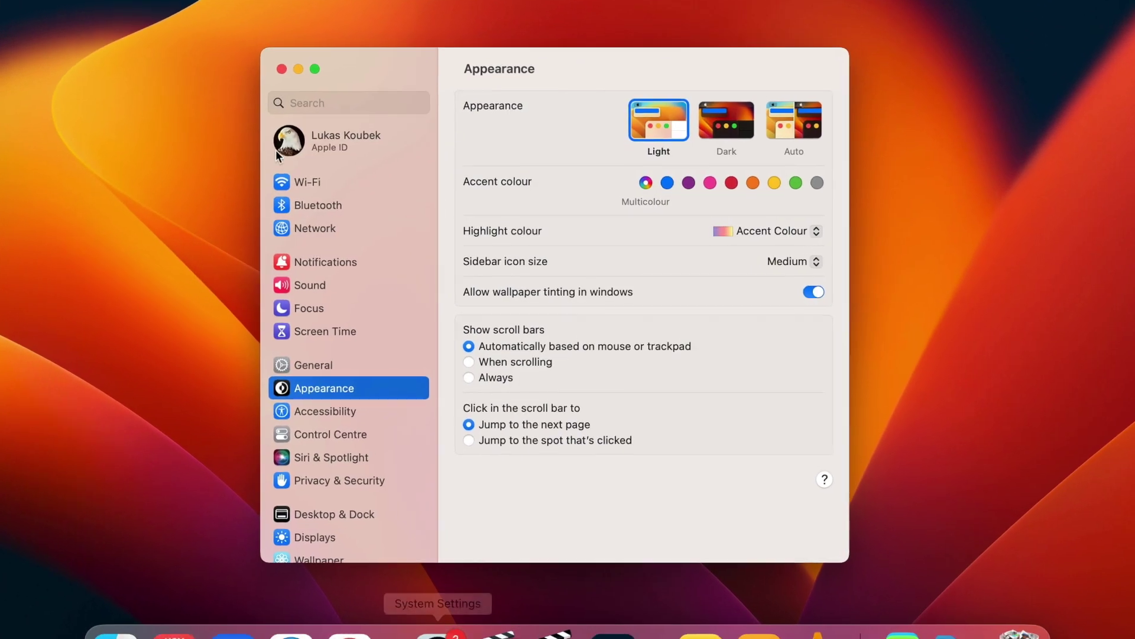
{"action": "left_click", "coordinate": [368, 157]}
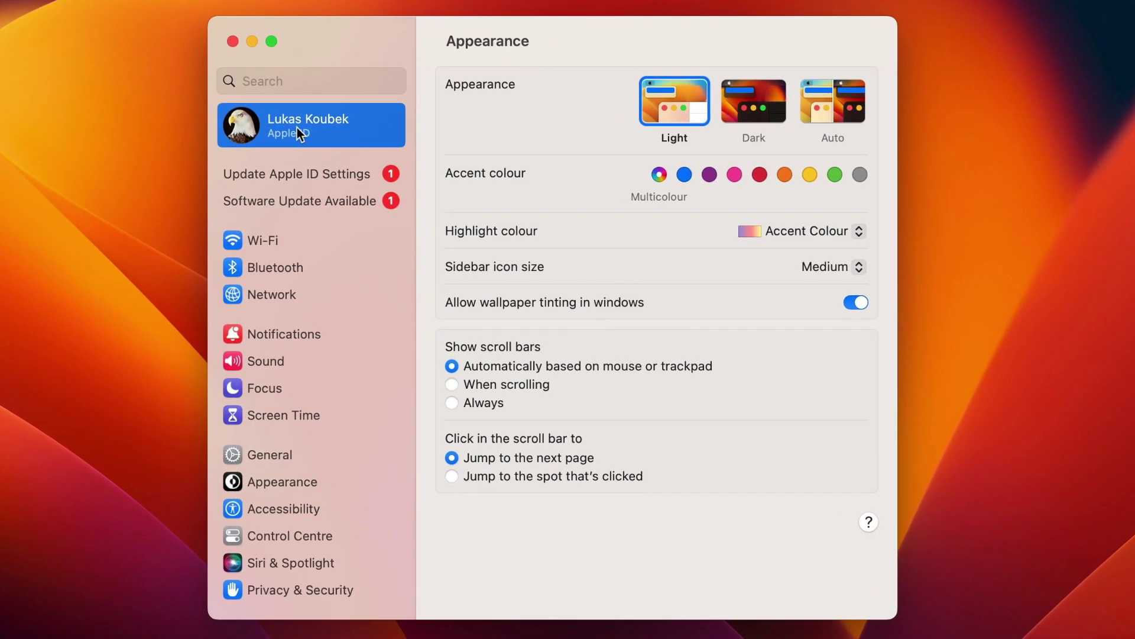
{"action": "left_click", "coordinate": [851, 390]}
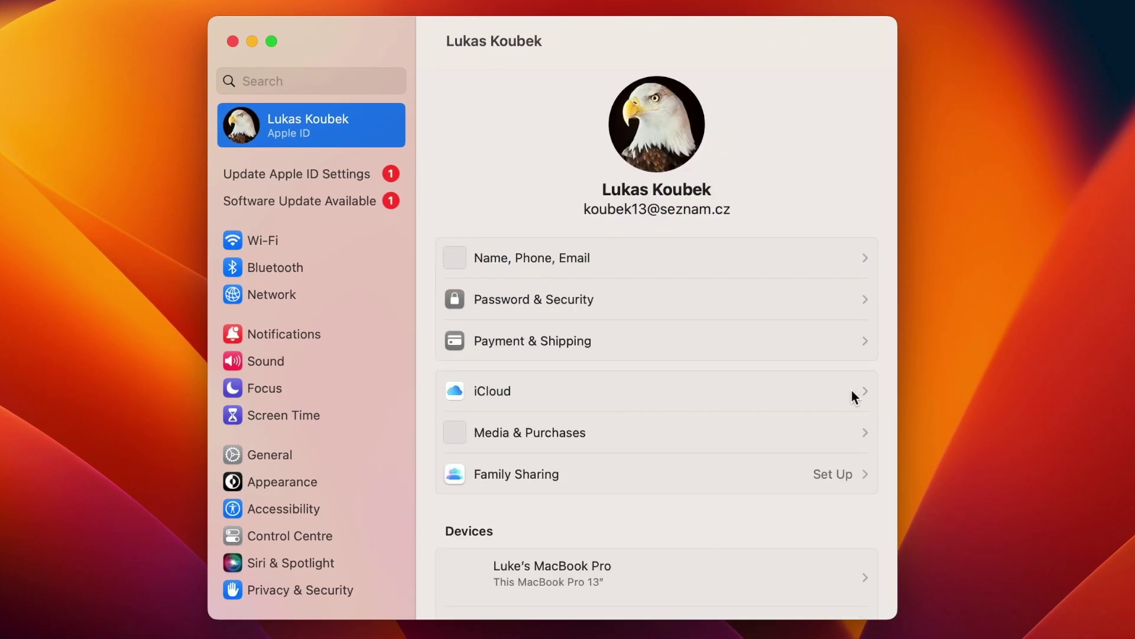
{"action": "left_click", "coordinate": [807, 238]}
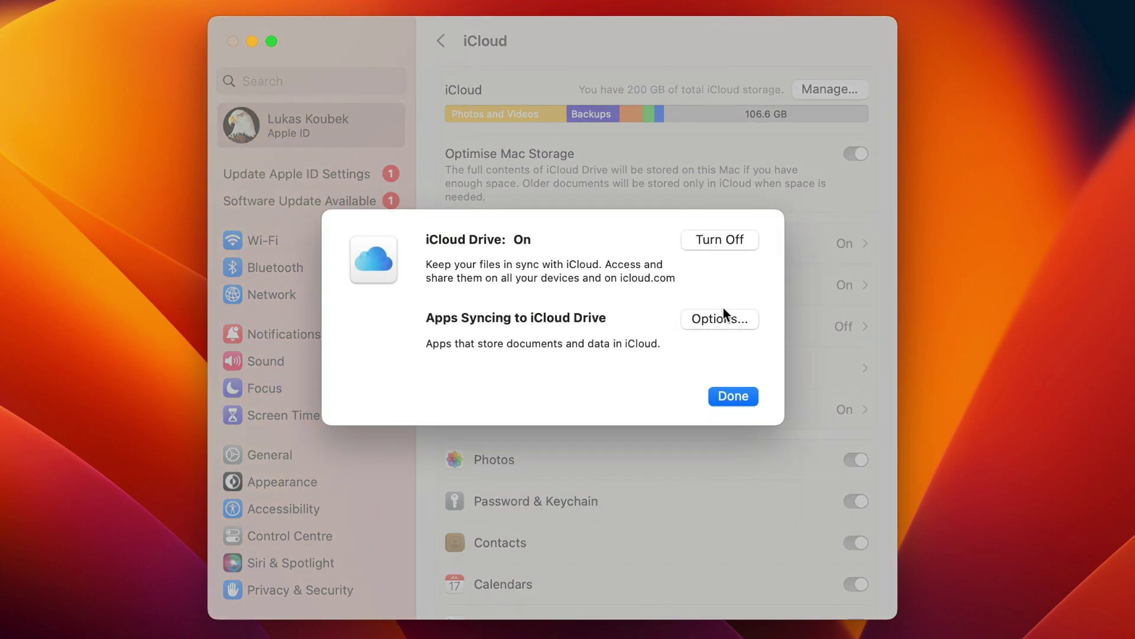
{"action": "left_click", "coordinate": [716, 317]}
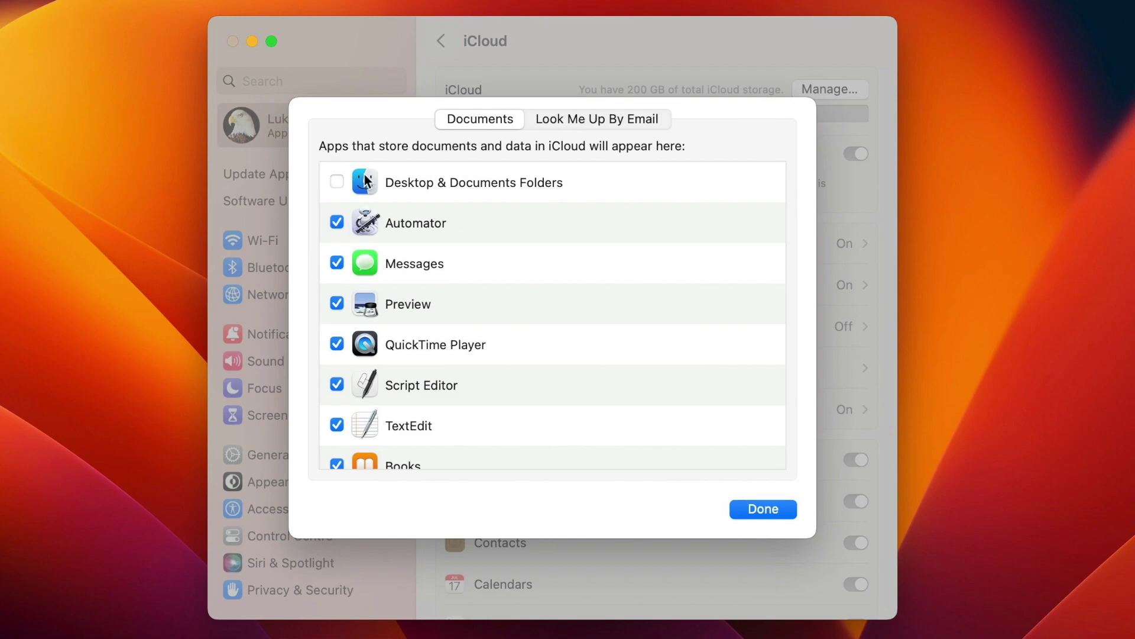
Close the iCloud Drive options with Done, leaving Desktop & Documents Folders unchecked
{"action": "left_click", "coordinate": [771, 509]}
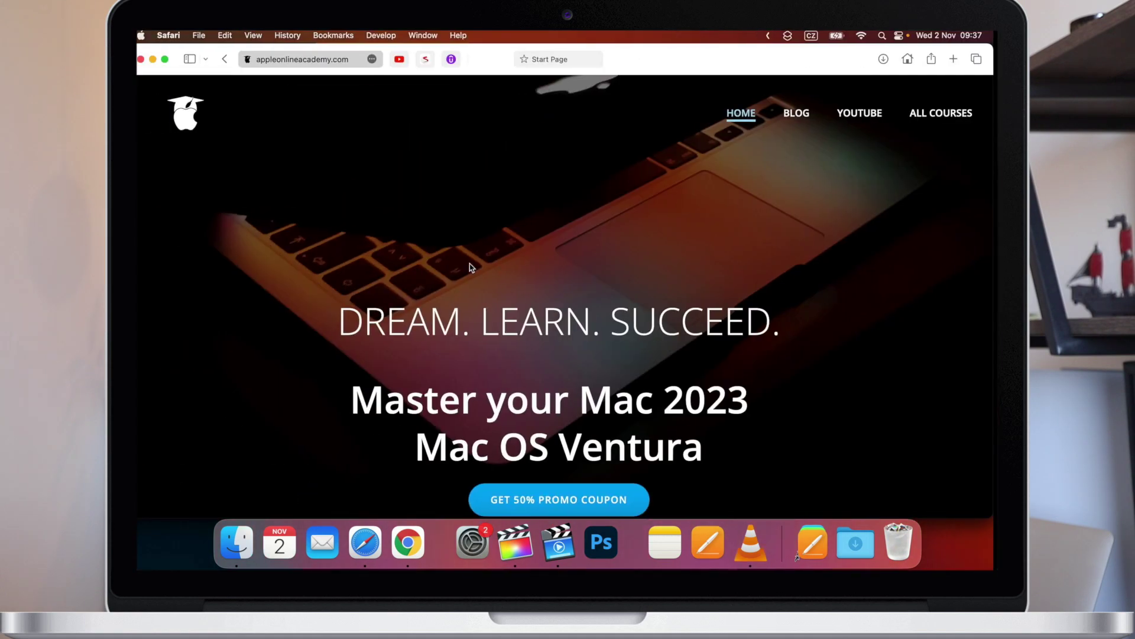
Open Safari Settings > Websites > Downloads to review per-site download permissions
{"action": "left_click", "coordinate": [168, 34]}
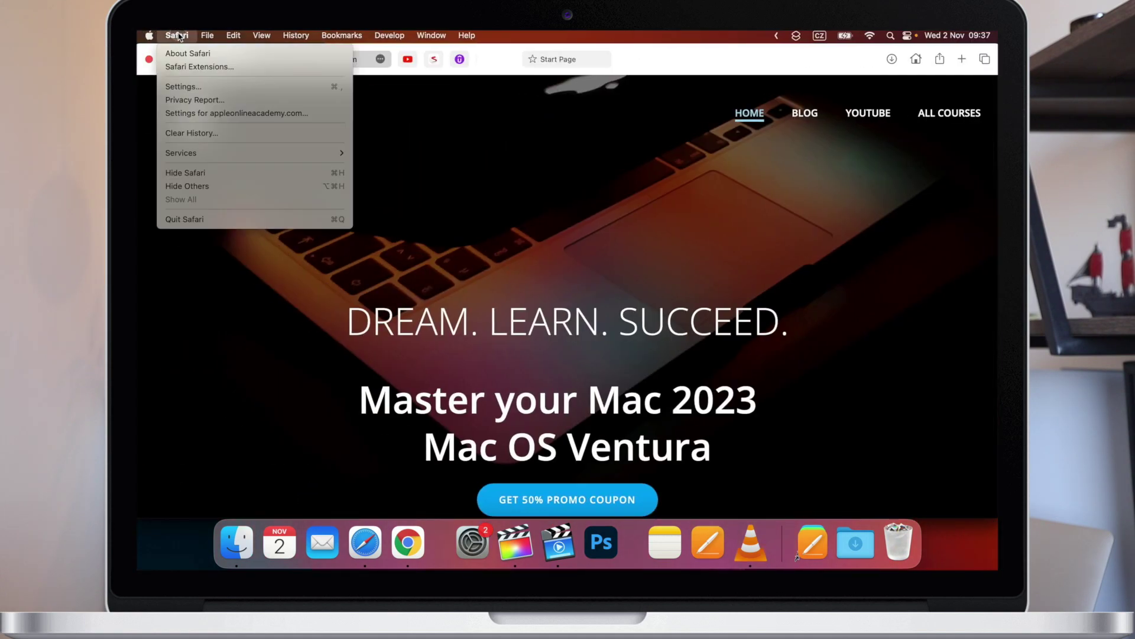
{"action": "left_click", "coordinate": [193, 87]}
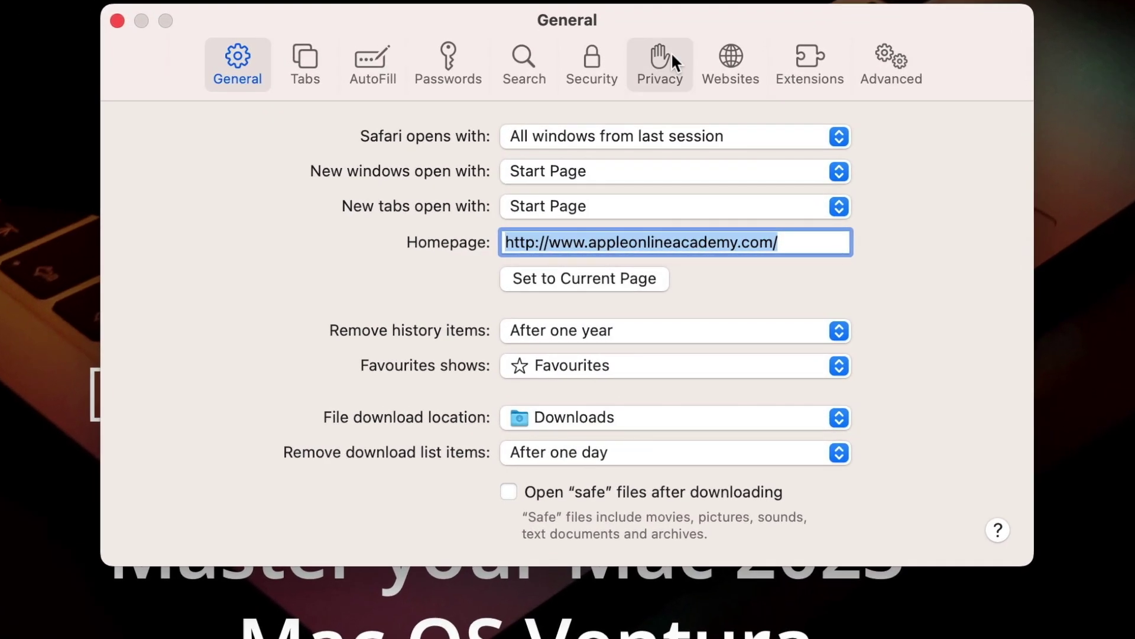
{"action": "left_click", "coordinate": [714, 64]}
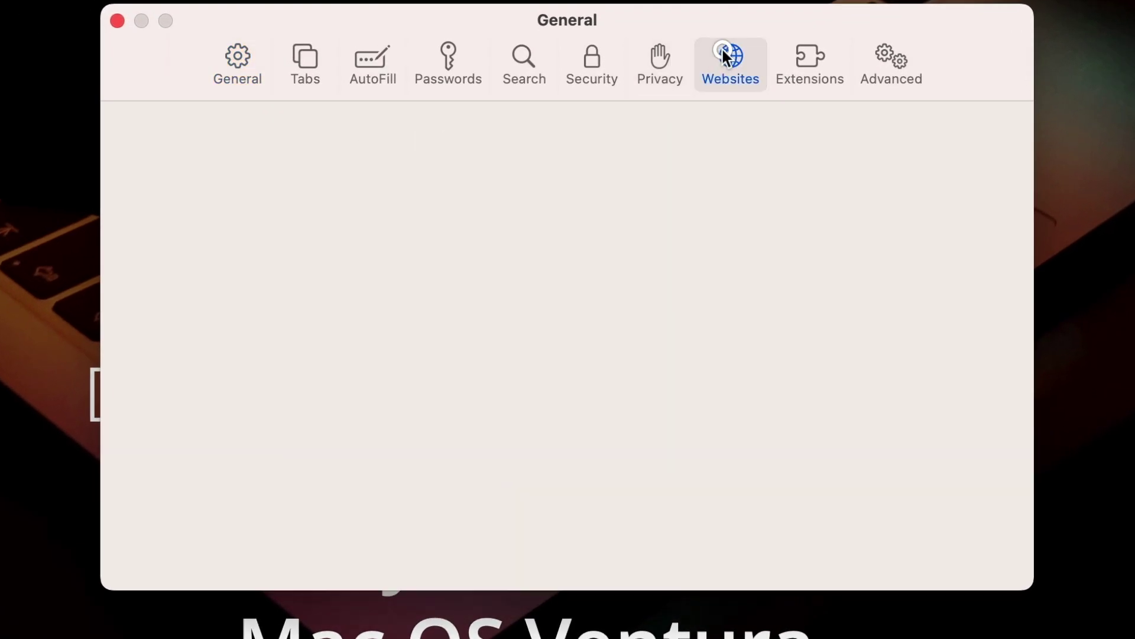
{"action": "scroll", "coordinate": [238, 481], "scroll_direction": "down", "scroll_amount": 3}
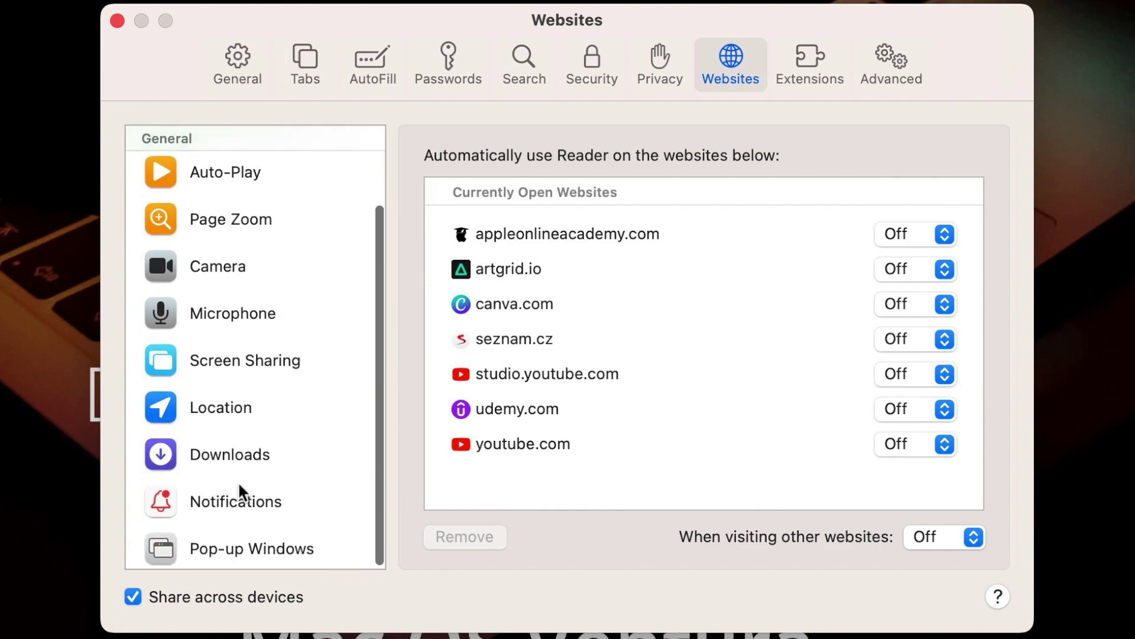
{"action": "left_click", "coordinate": [218, 452]}
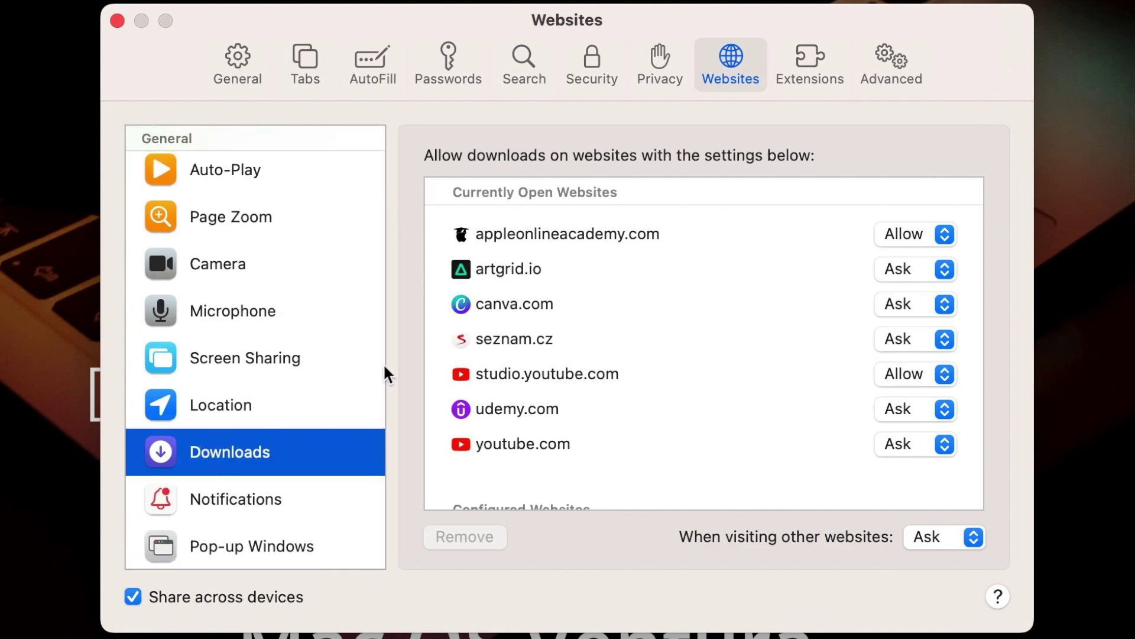
{"action": "scroll", "coordinate": [749, 347], "scroll_direction": "down", "scroll_amount": 20}
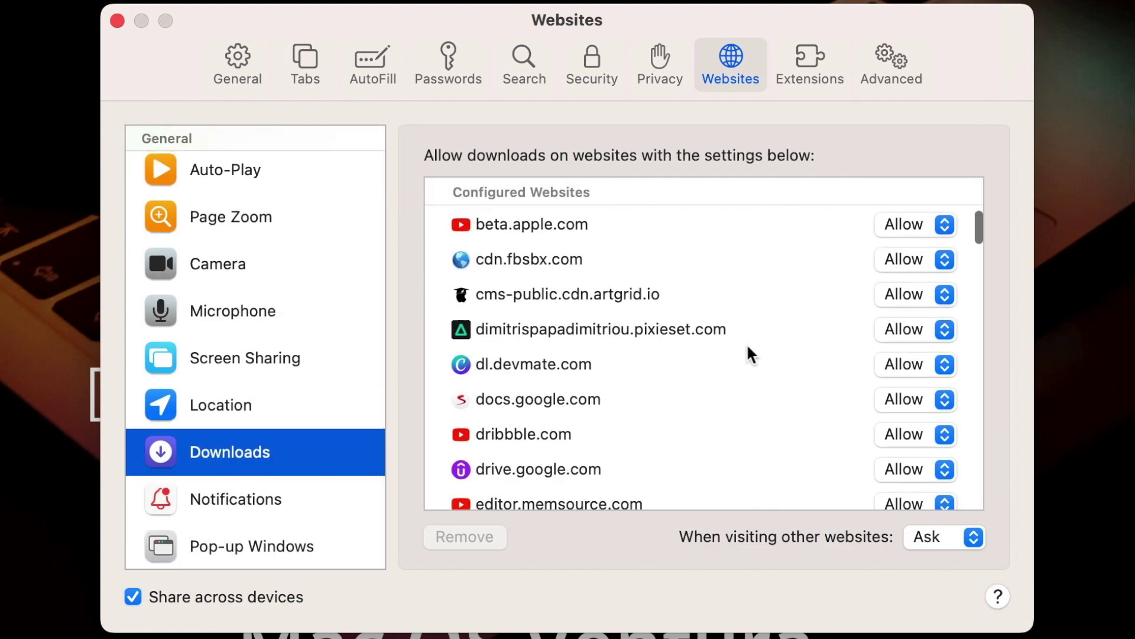
{"action": "scroll", "coordinate": [748, 349], "scroll_direction": "up", "scroll_amount": 20}
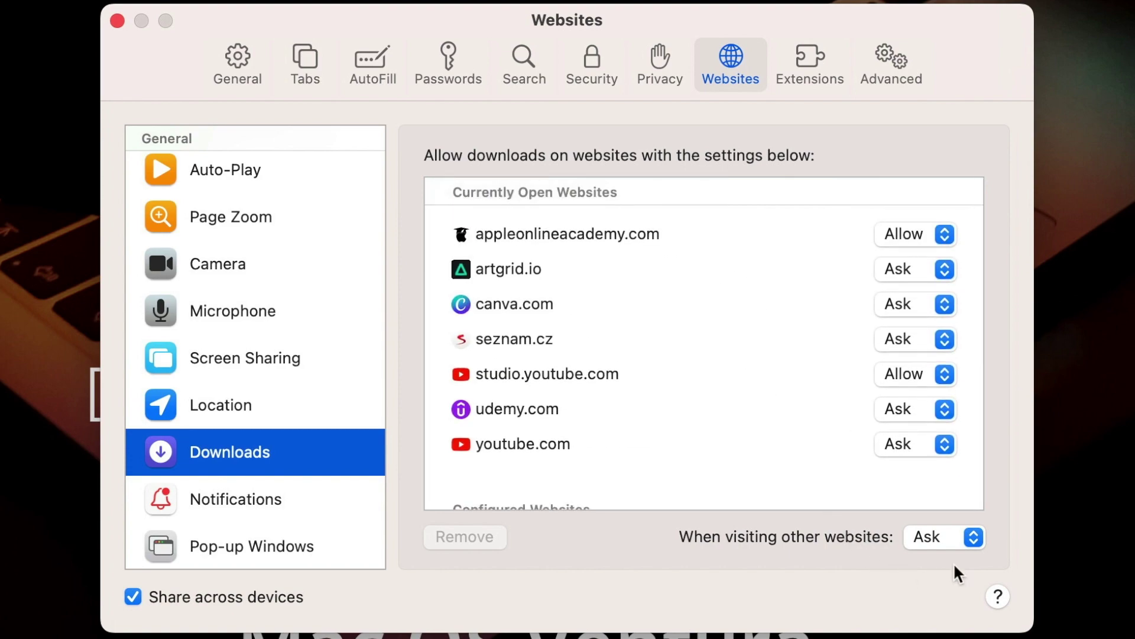
{"action": "left_click", "coordinate": [973, 537]}
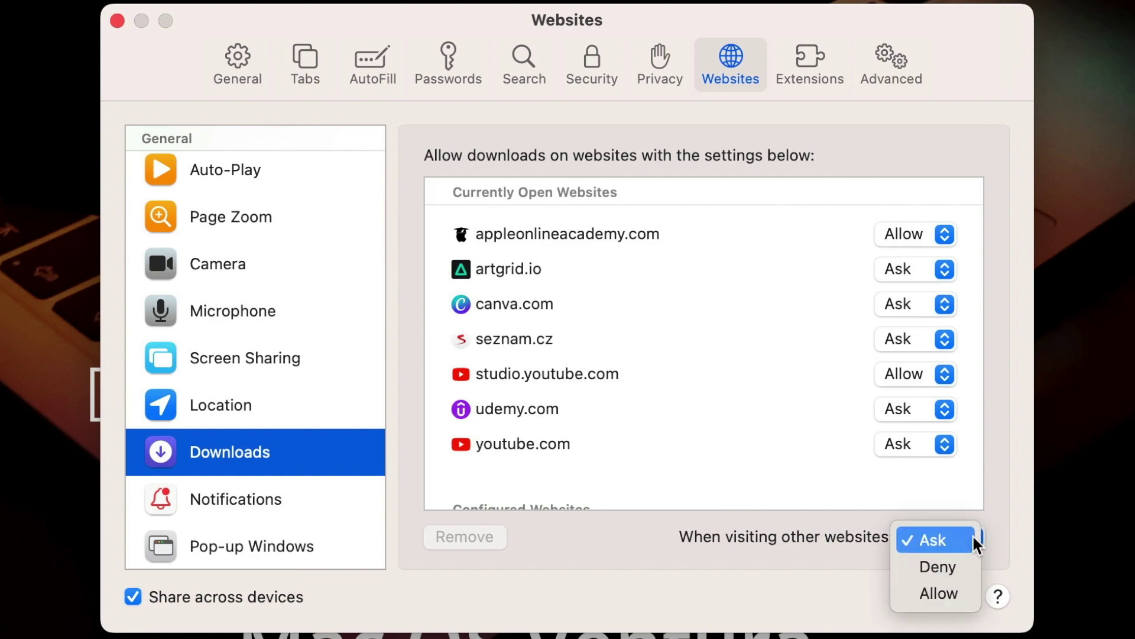
{"action": "left_click", "coordinate": [946, 595]}
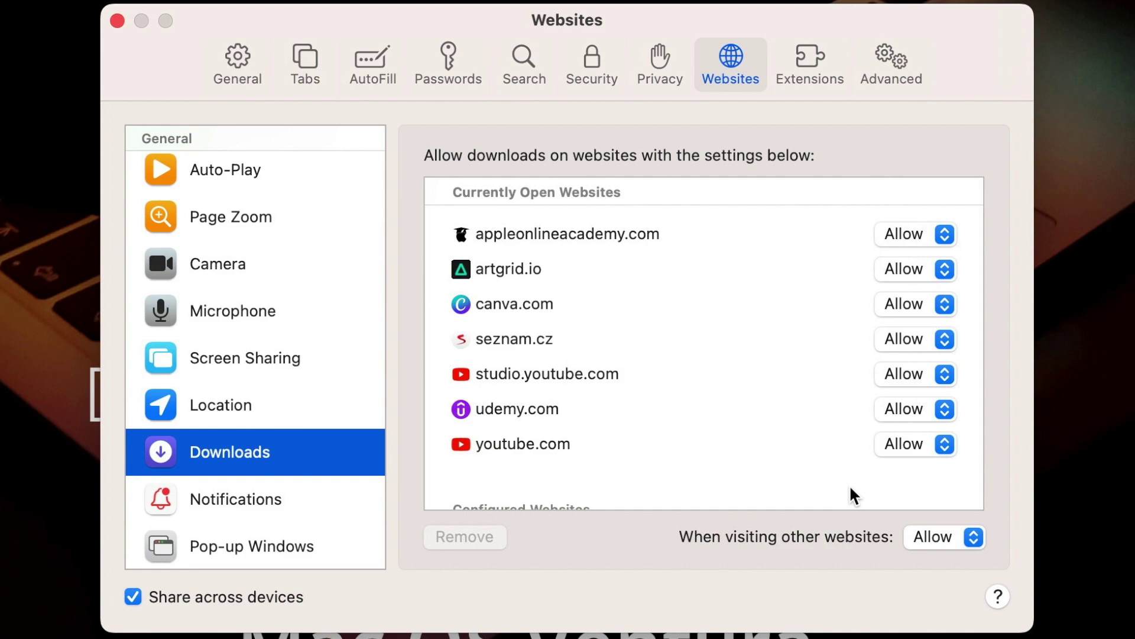
{"action": "left_click", "coordinate": [958, 536]}
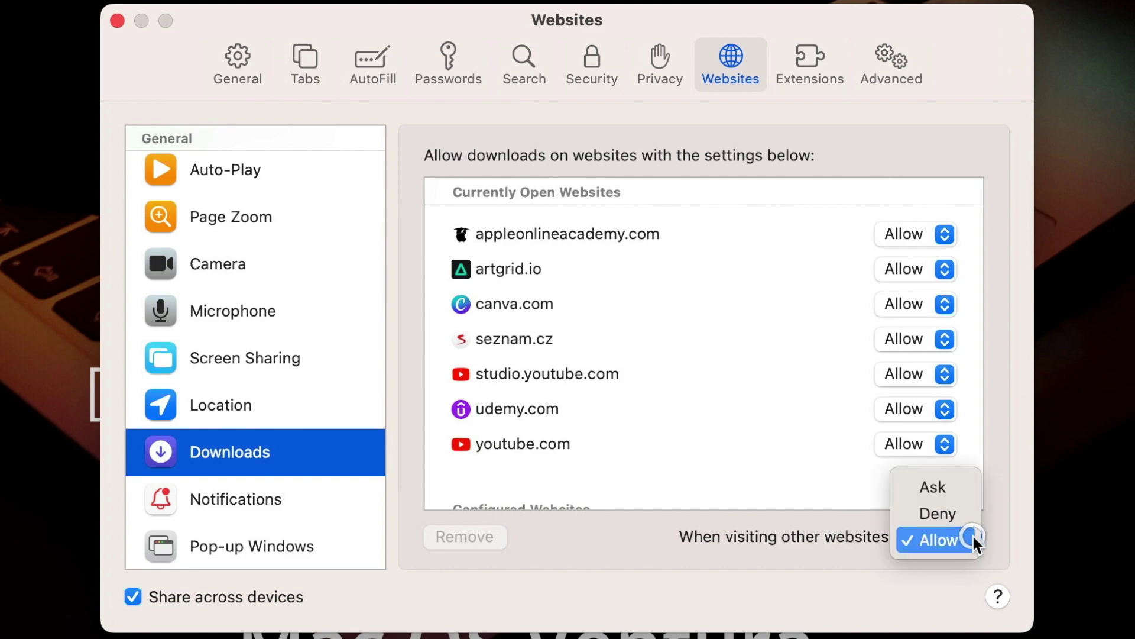
{"action": "left_click", "coordinate": [938, 492]}
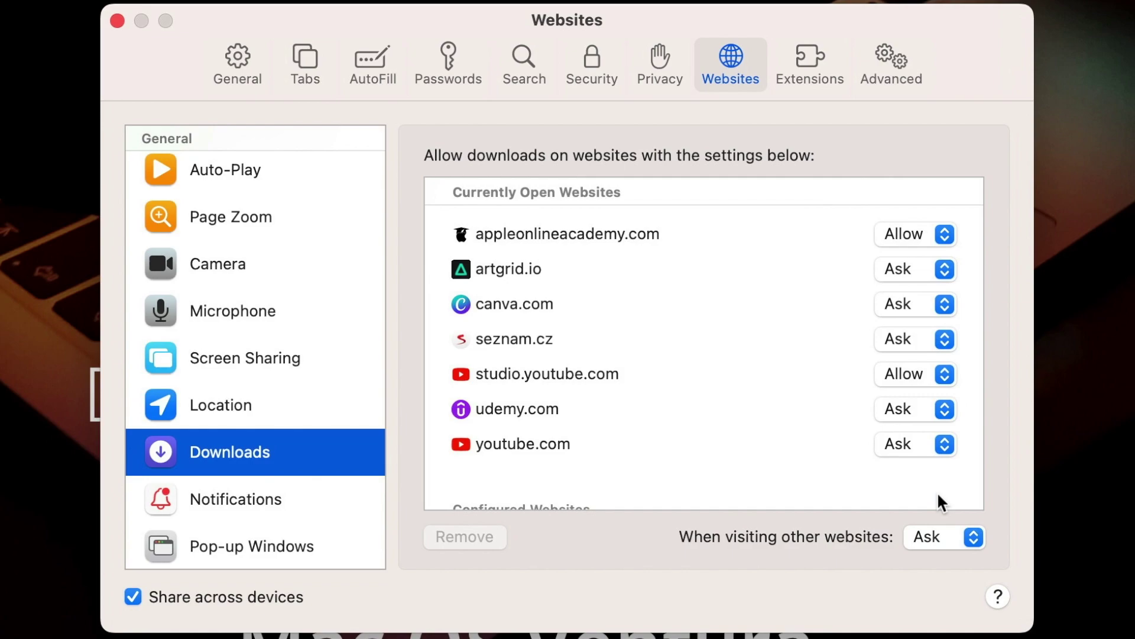